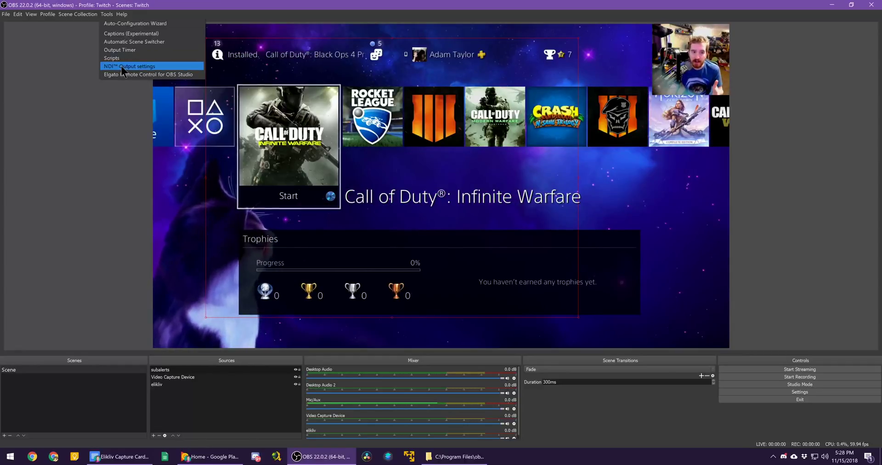
Step: Review OBS Studio's NDI output settings and cancel, leaving Main and Preview Output unchecked
click(121, 67)
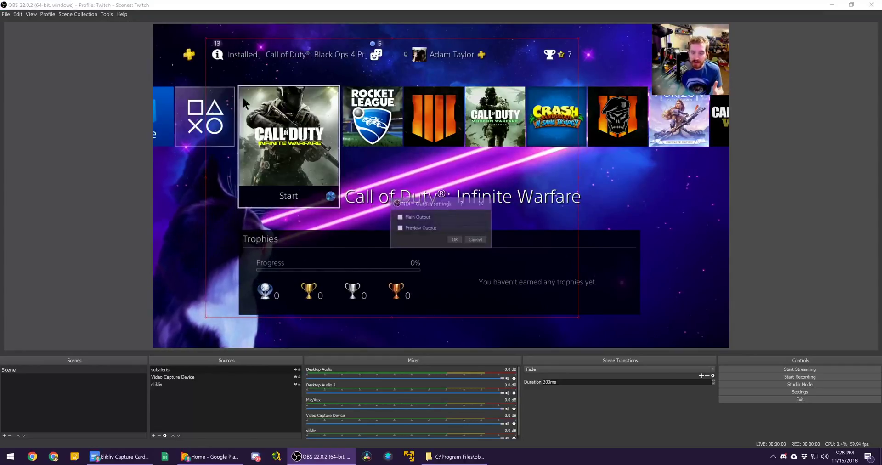
click(476, 240)
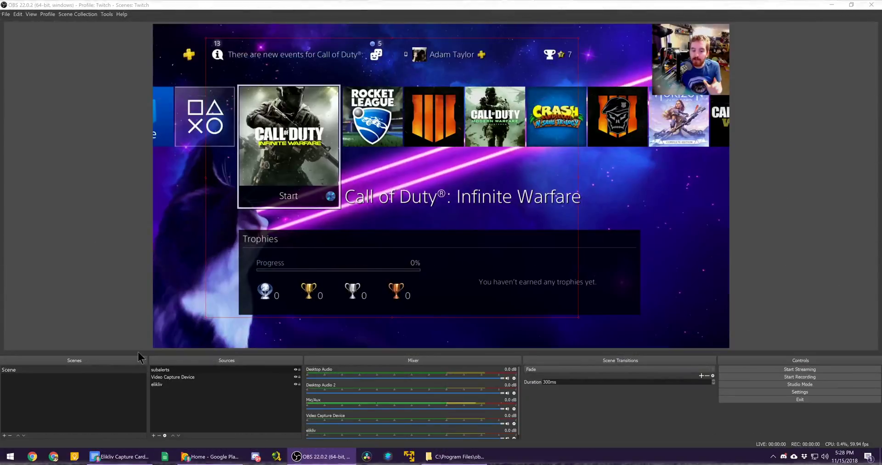
Step: Add a Dedicated NDI output effect filter to the elikliv source and select its NDI name for renaming to Gameplay Only
click(186, 385)
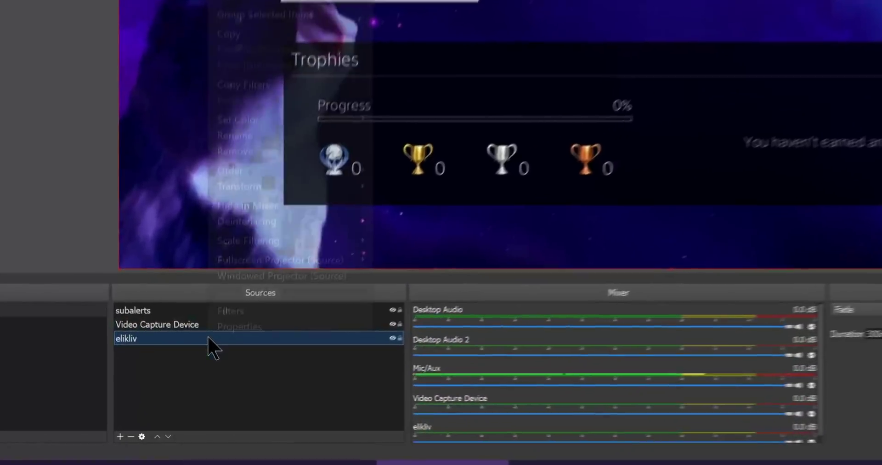
right_click(202, 386)
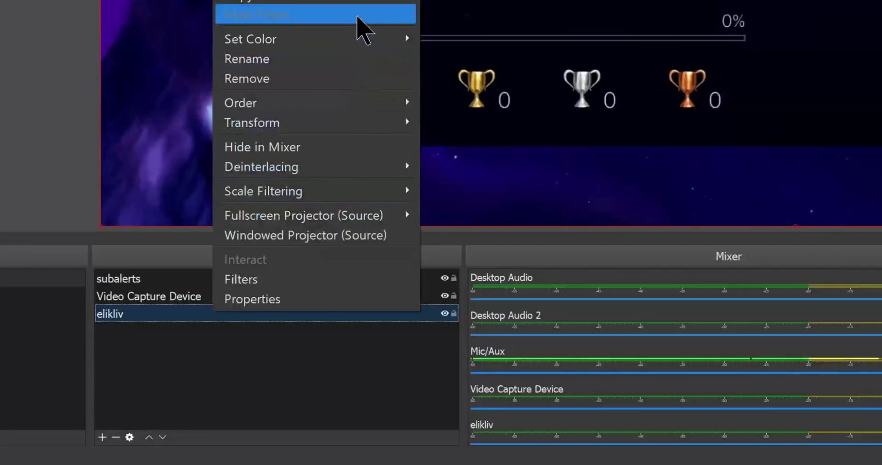
click(315, 278)
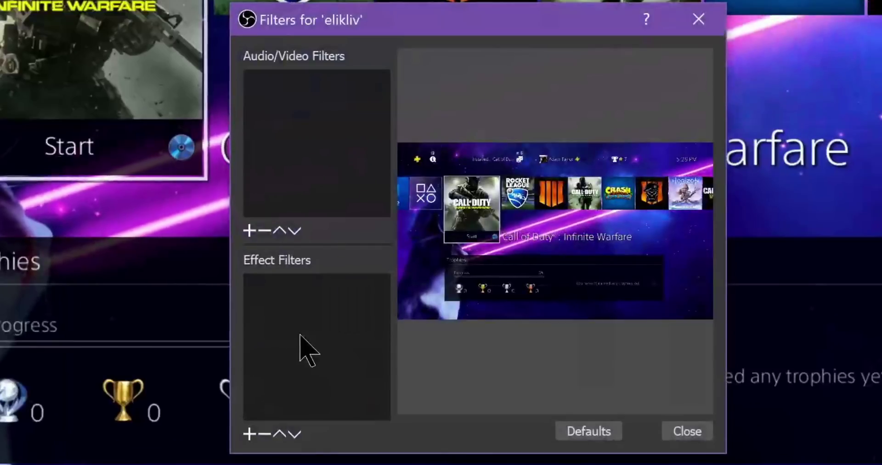
click(249, 230)
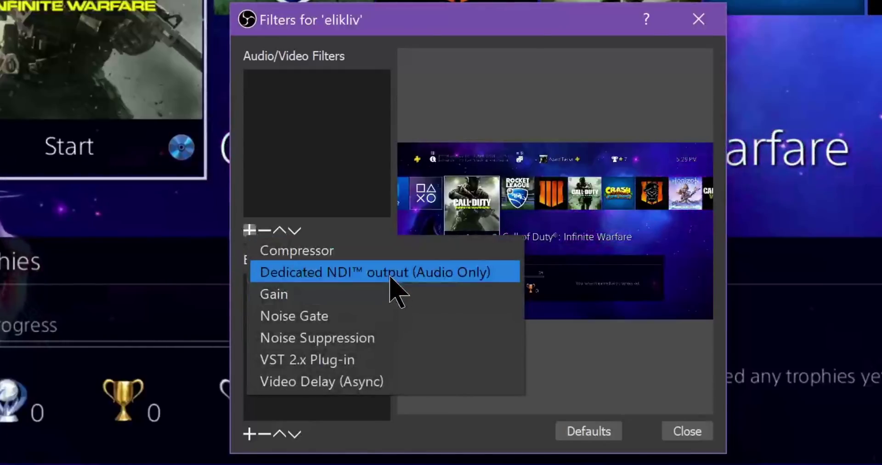
click(252, 441)
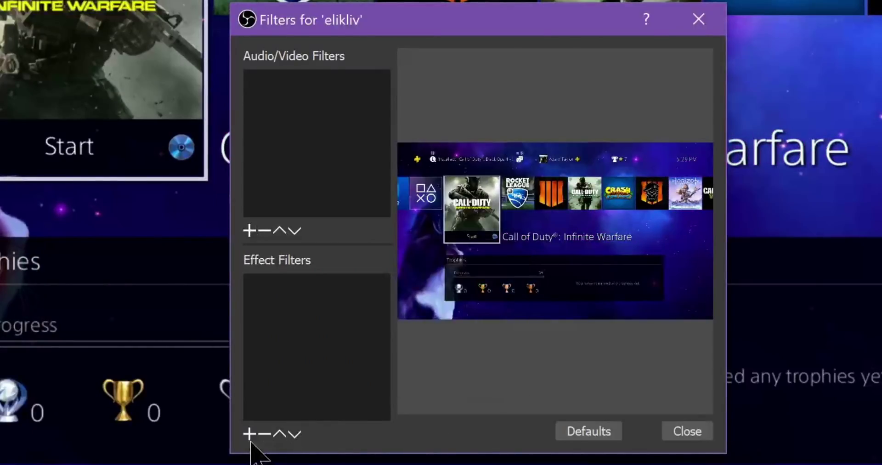
click(250, 434)
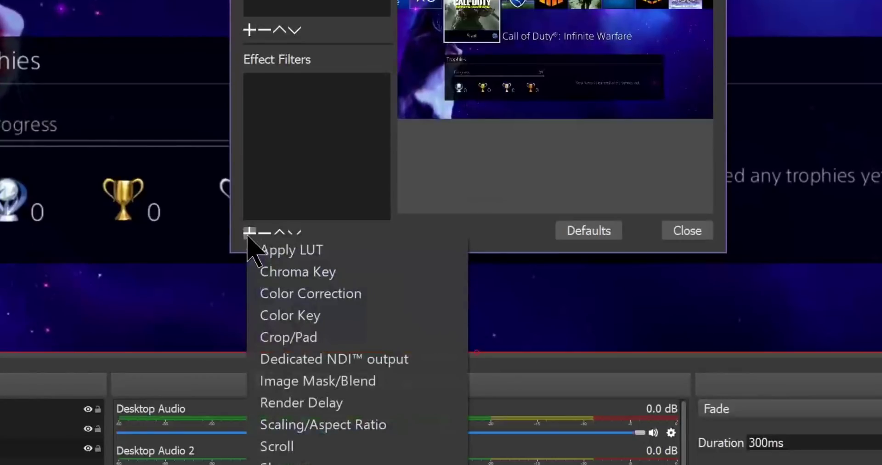
click(374, 360)
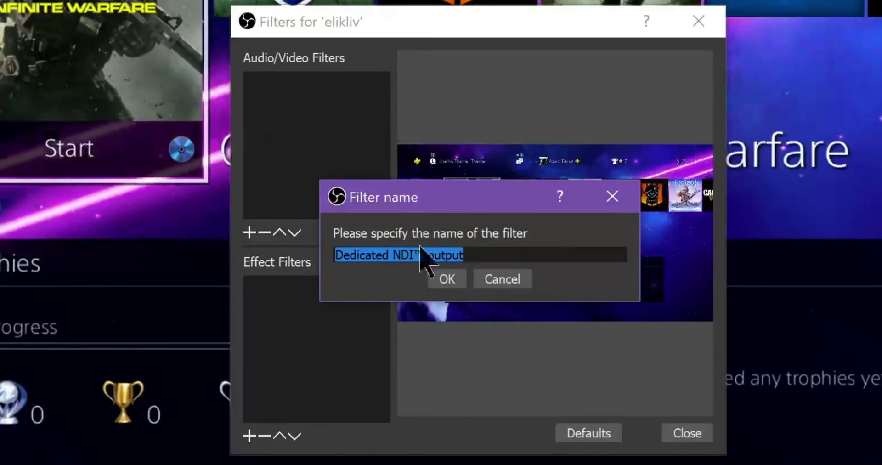
click(452, 89)
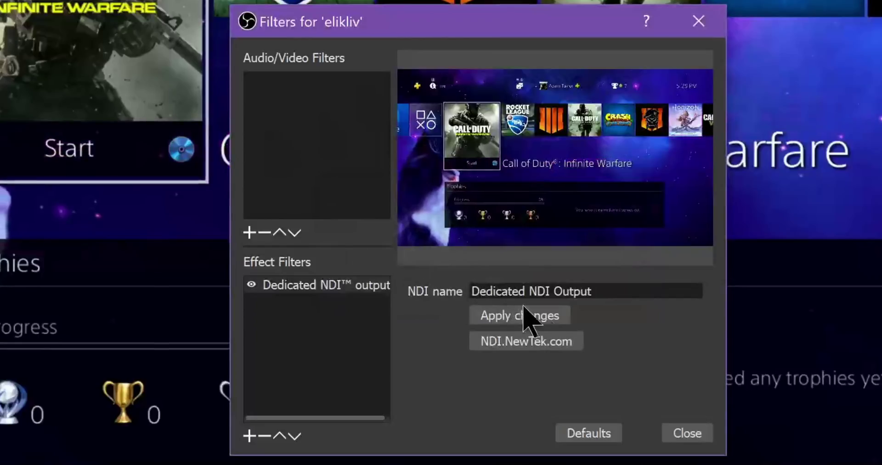
drag(613, 296, 384, 262)
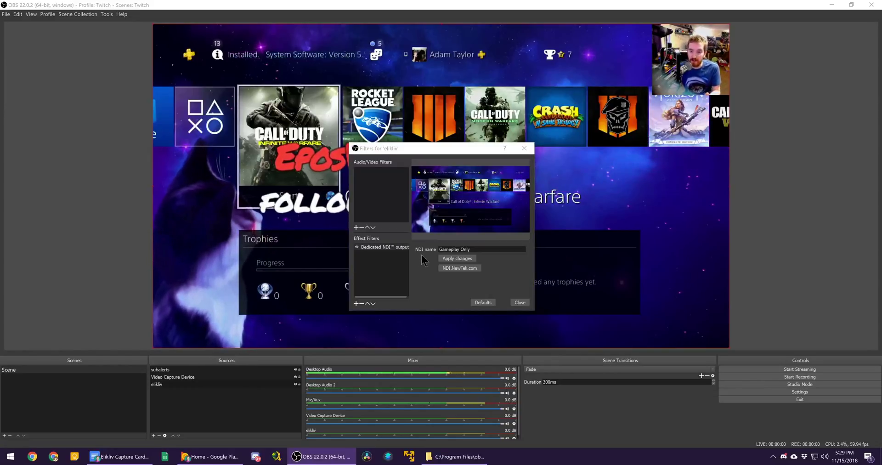
Step: Check the Gameplay Only NDI filter on elikliv, close Filters, and select Video Capture Device
drag(433, 148, 381, 131)
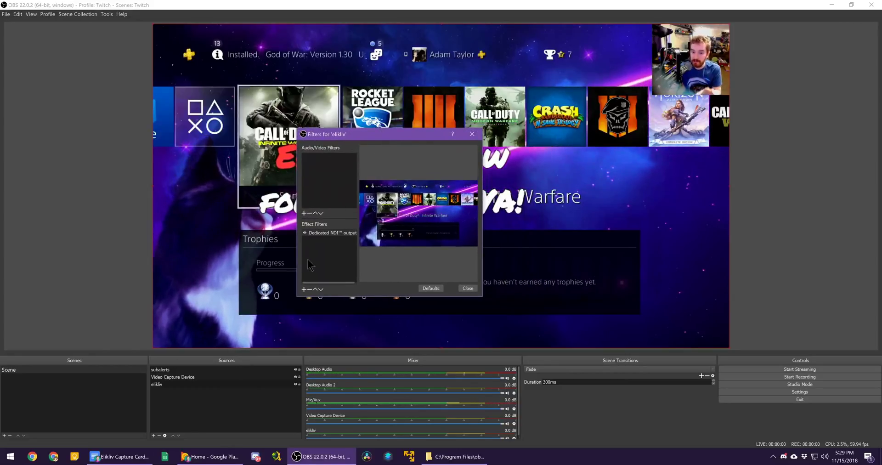
click(325, 233)
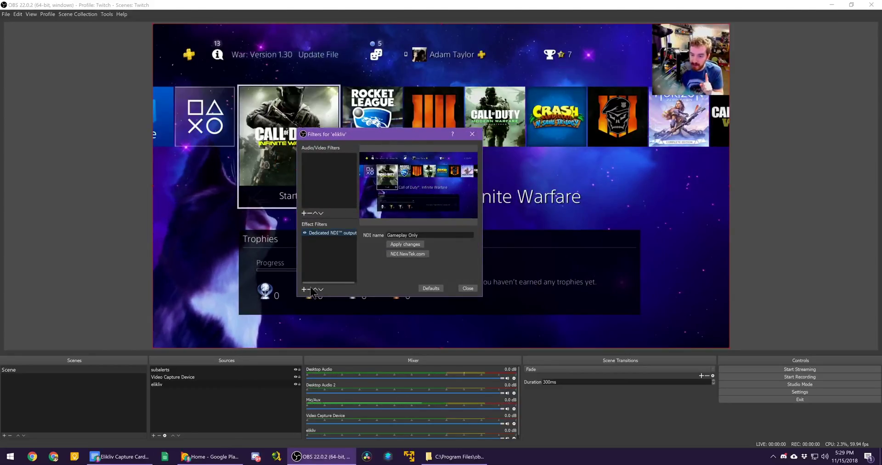
click(467, 288)
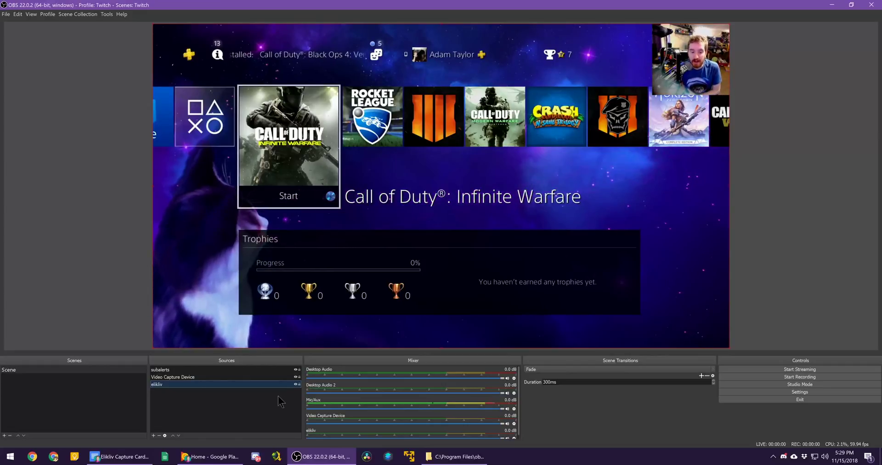
click(293, 377)
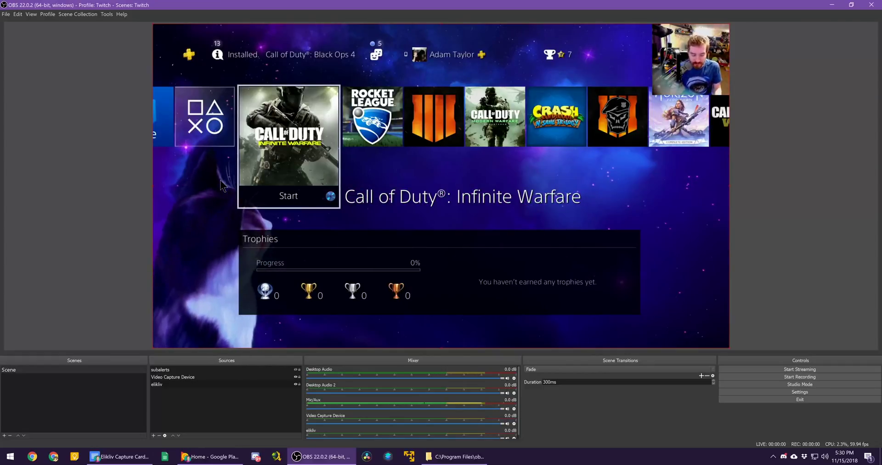
key(super)
Step: Search the Start menu for 'stre' to launch Streamlabs OBS
text(stre)
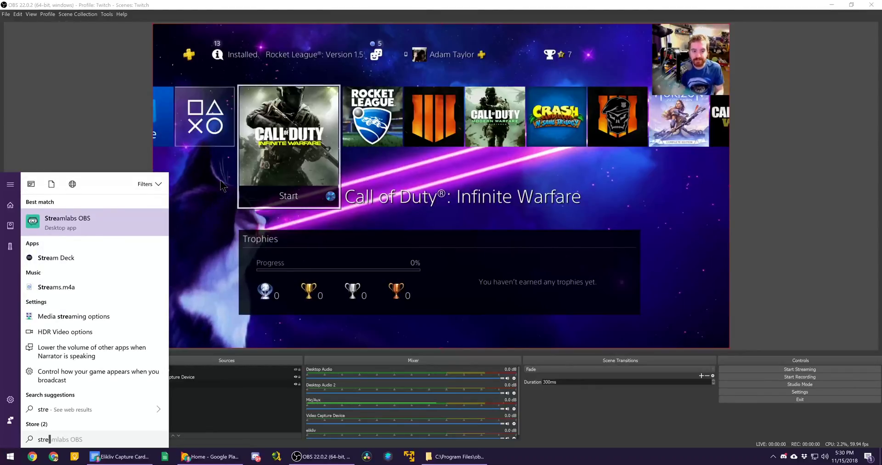
key(Escape)
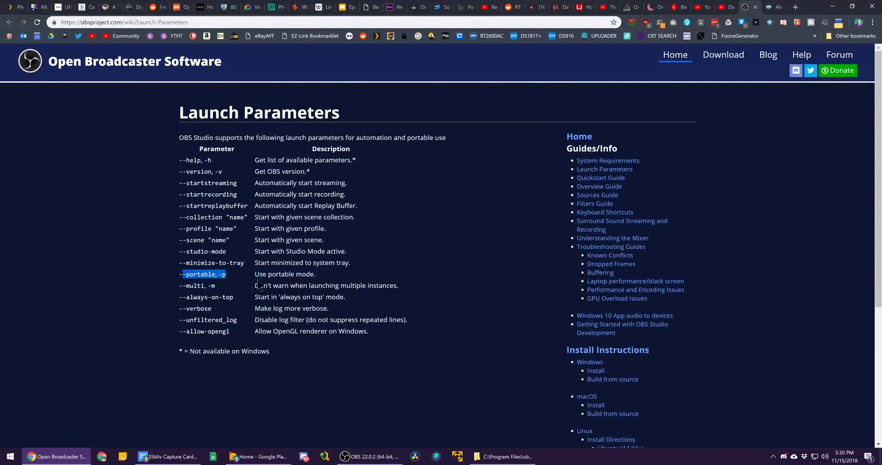
Step: Highlight the --portable, -p launch parameter on the OBS wiki page, then minimize Chrome
drag(257, 282, 315, 275)
click(300, 276)
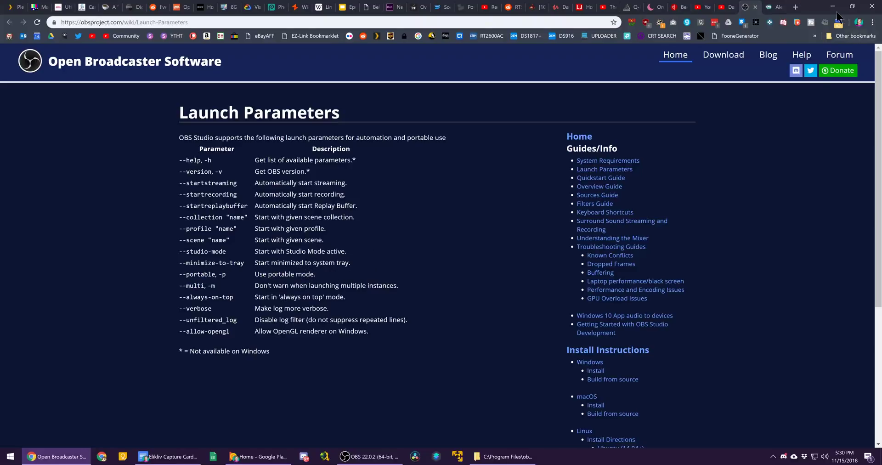
click(833, 7)
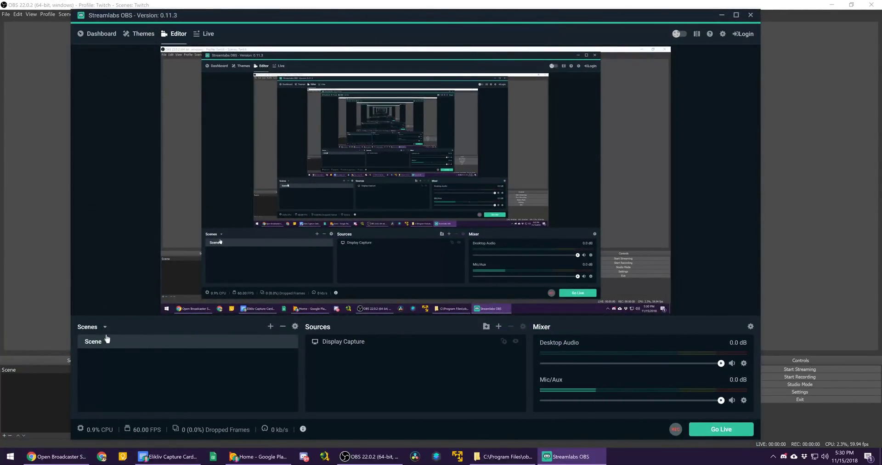
Step: Create a new scene named Twitch Feed
click(271, 327)
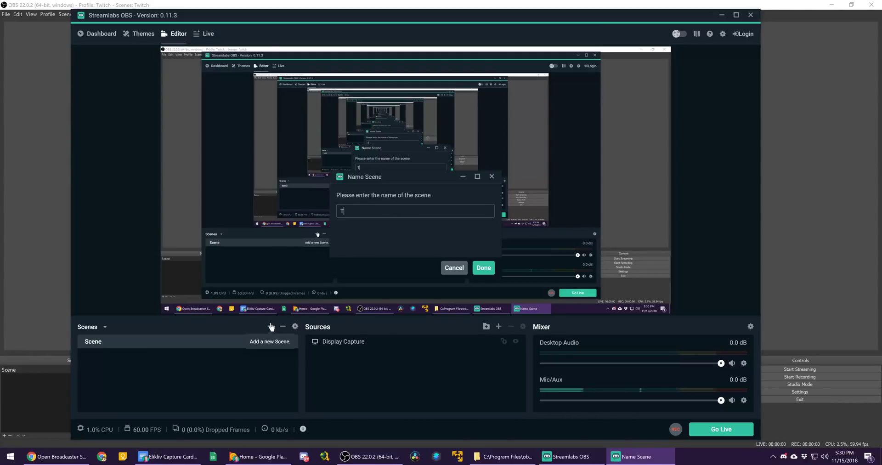
text(Twitch Feed)
key(Return)
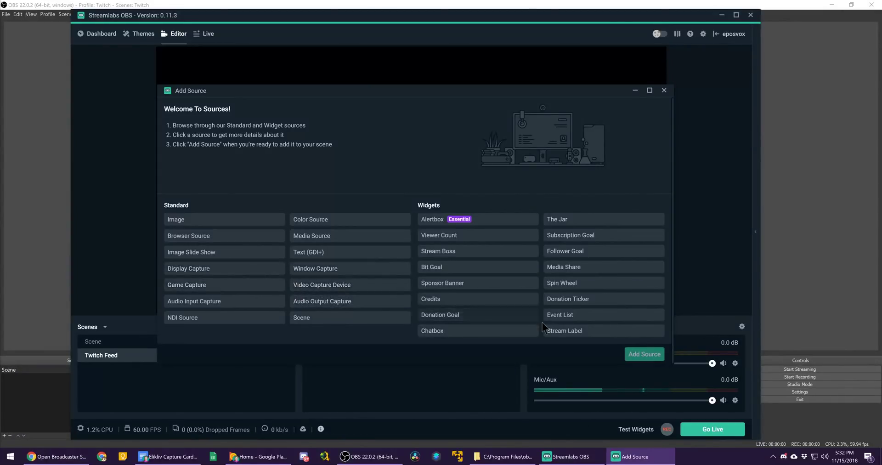
Step: Add an Alert Box widget source and stretch it across the canvas centre
click(478, 221)
click(653, 356)
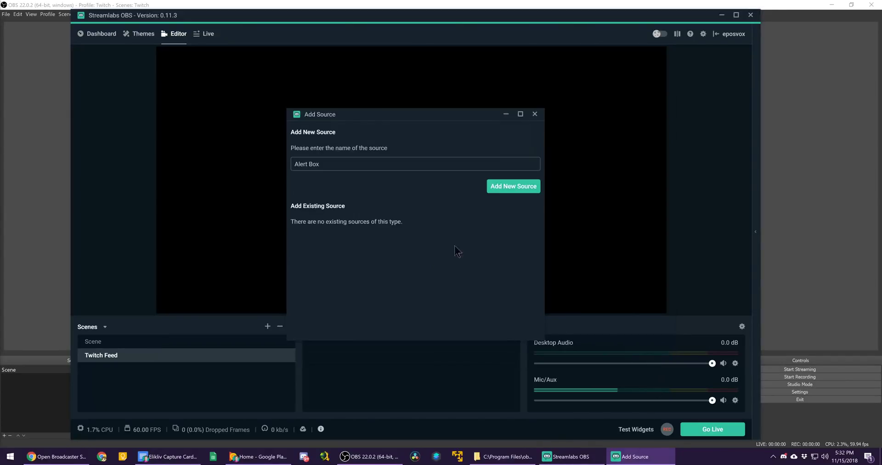
click(514, 187)
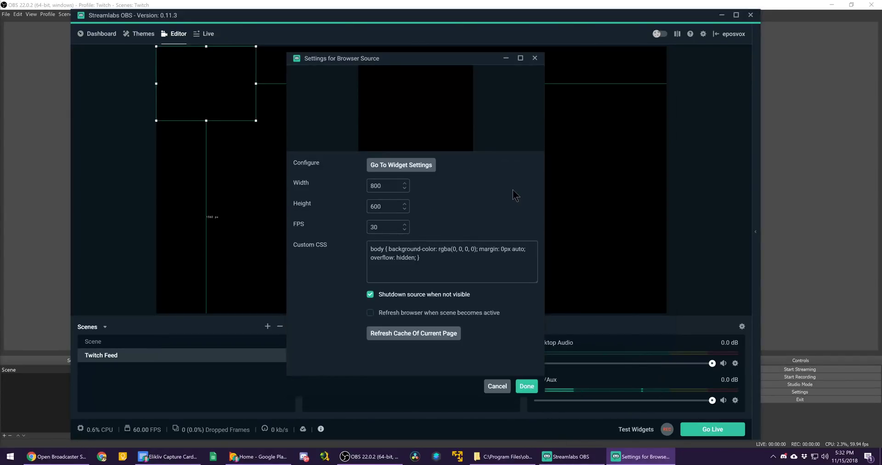
click(527, 386)
drag(585, 287, 392, 291)
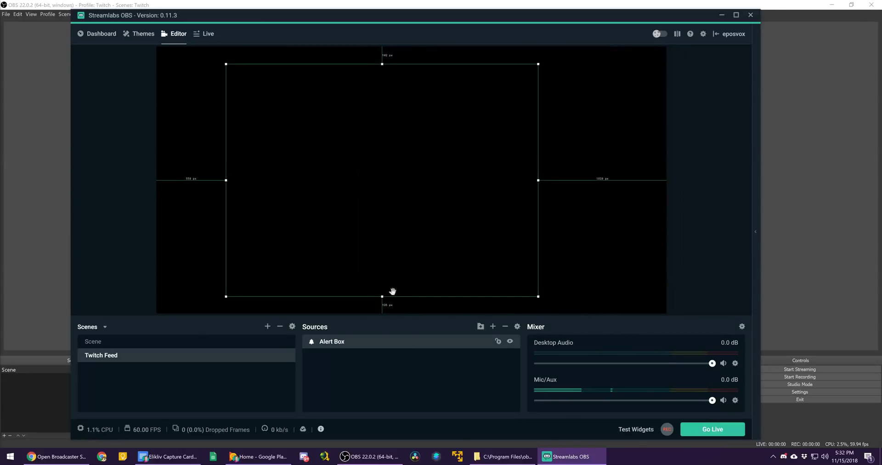
click(493, 327)
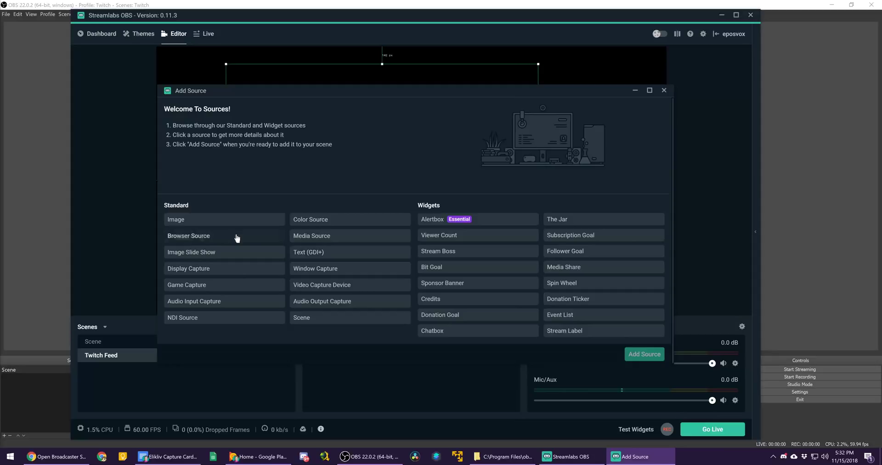
Step: Add a new Image source named Image to the Twitch Feed scene
click(215, 221)
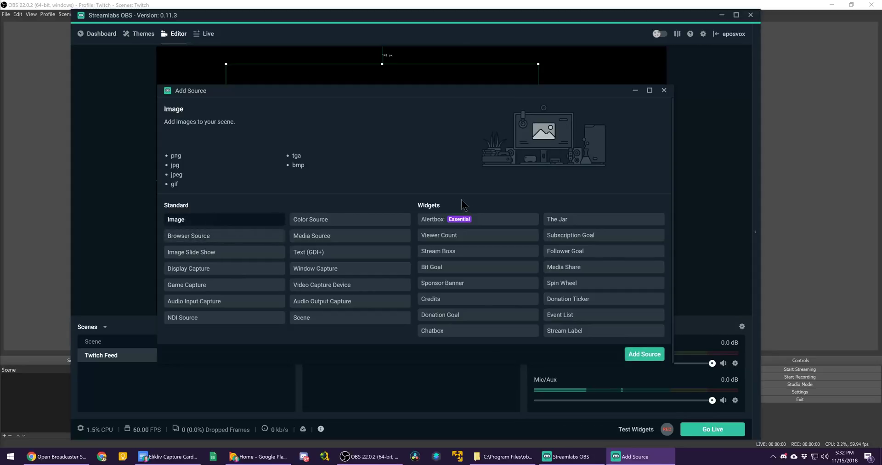
click(646, 357)
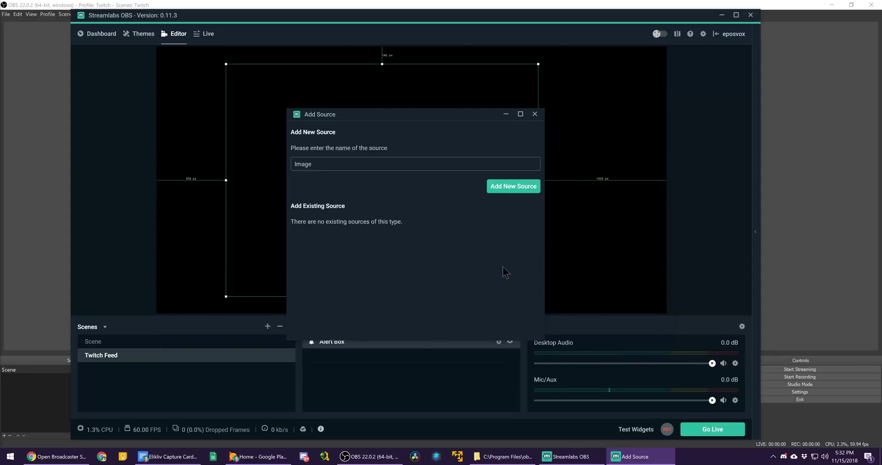
click(490, 185)
click(531, 168)
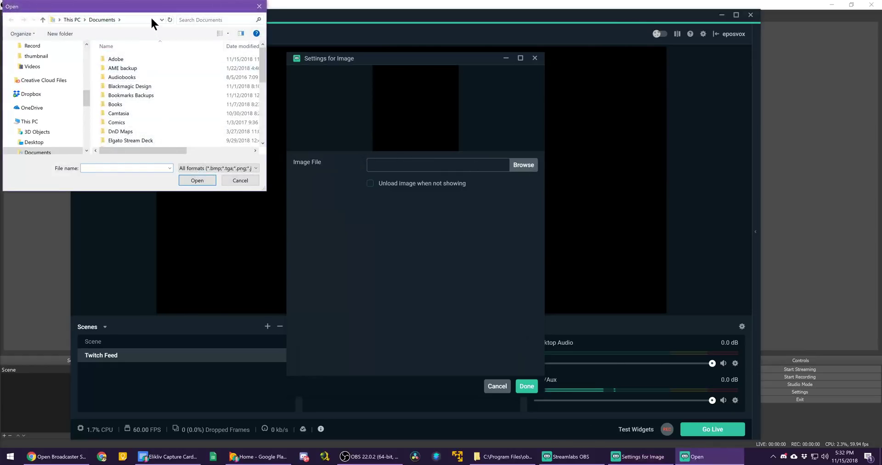
Step: Choose the Intel logo PNG from Video & Graphics > Channel Projects > Twitch
drag(150, 16, 340, 57)
scroll(242, 145, down, 2)
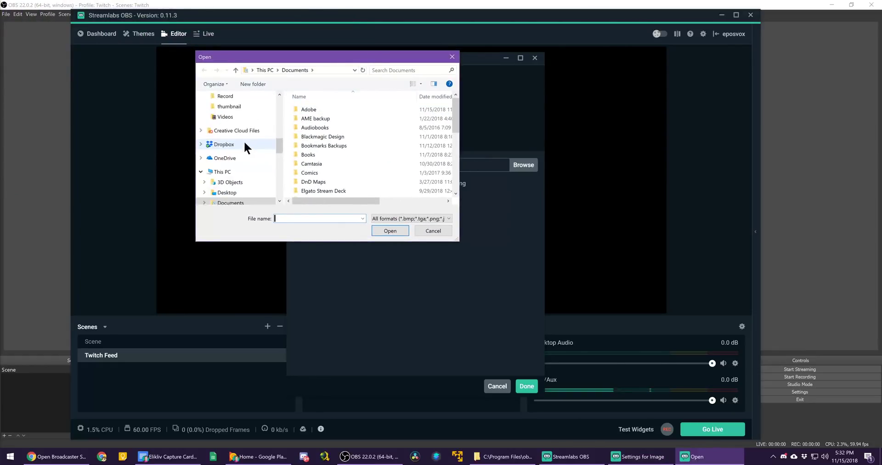
scroll(242, 143, up, 5)
click(239, 148)
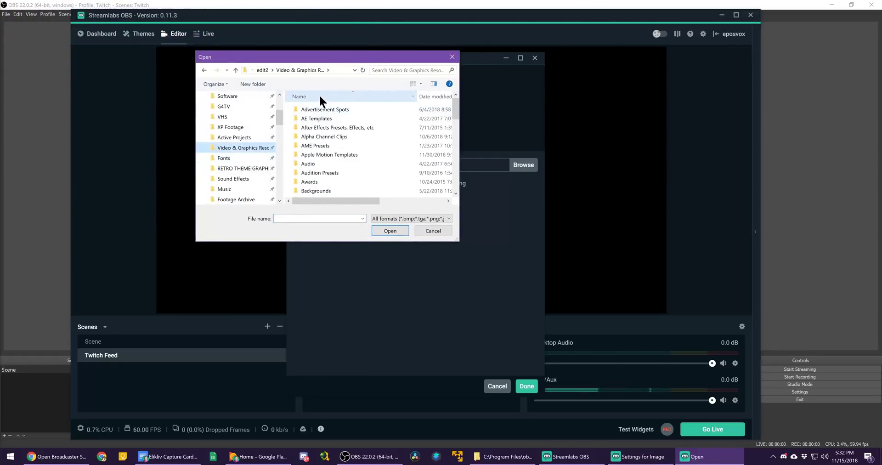
scroll(323, 164, down, 5)
scroll(317, 161, down, 1)
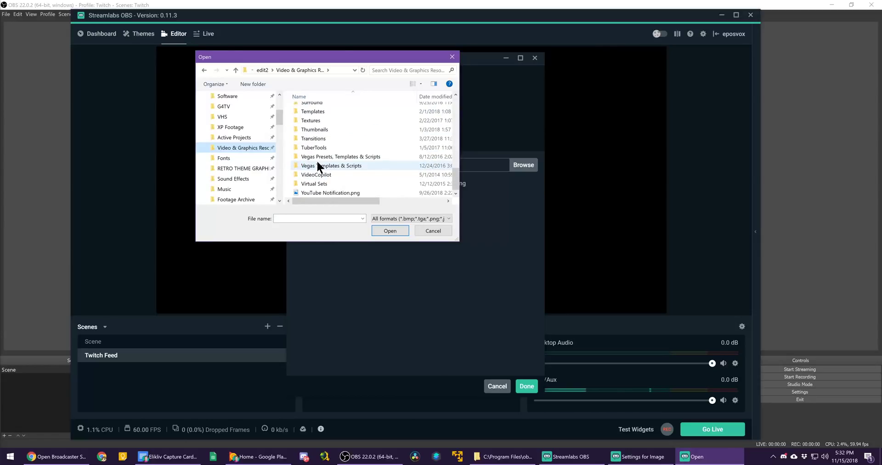
scroll(316, 162, up, 10)
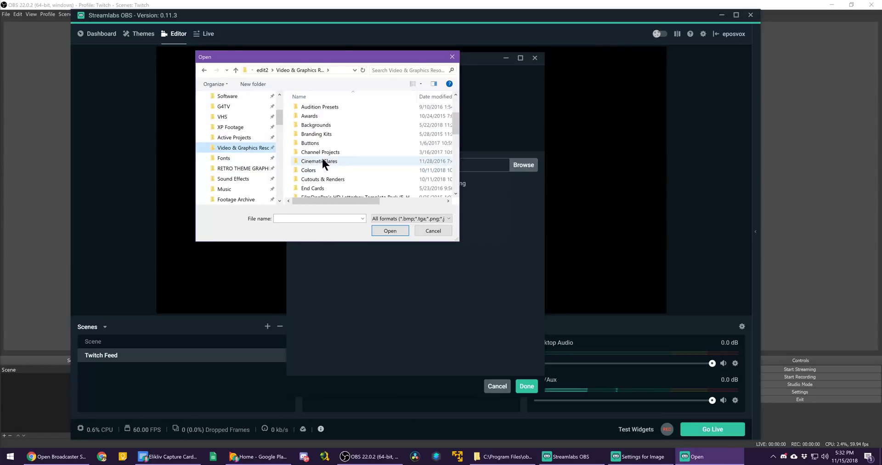
double_click(321, 152)
scroll(325, 161, down, 3)
scroll(325, 162, down, 2)
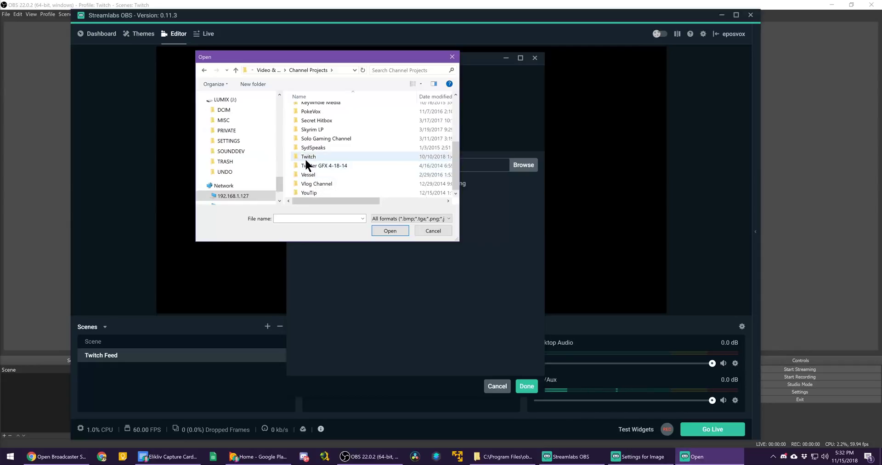
double_click(307, 157)
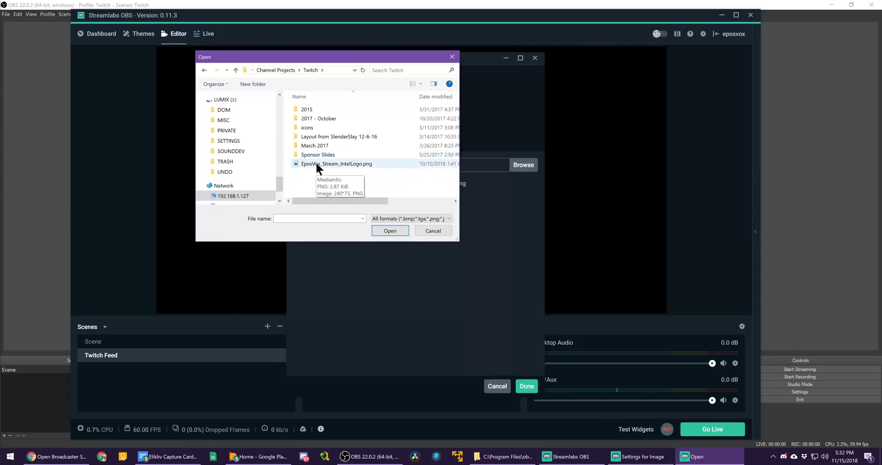
double_click(316, 164)
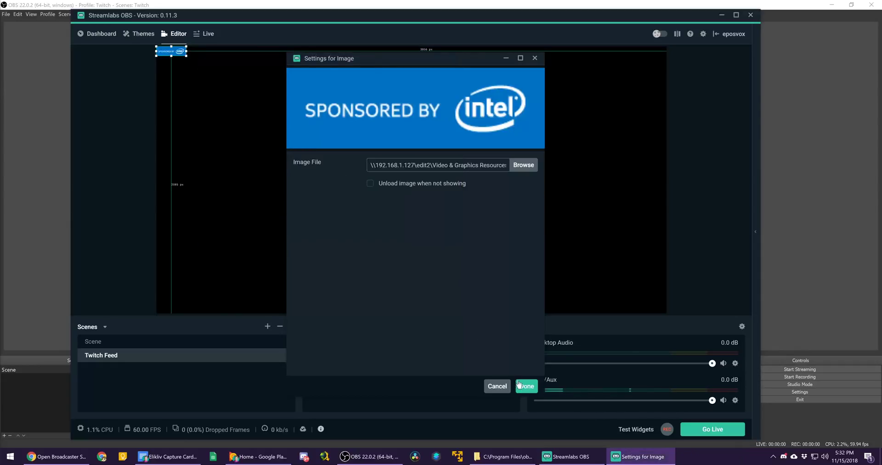
Step: Confirm the Intel image and shrink it into the canvas's lower-left corner
click(519, 385)
drag(179, 49, 545, 162)
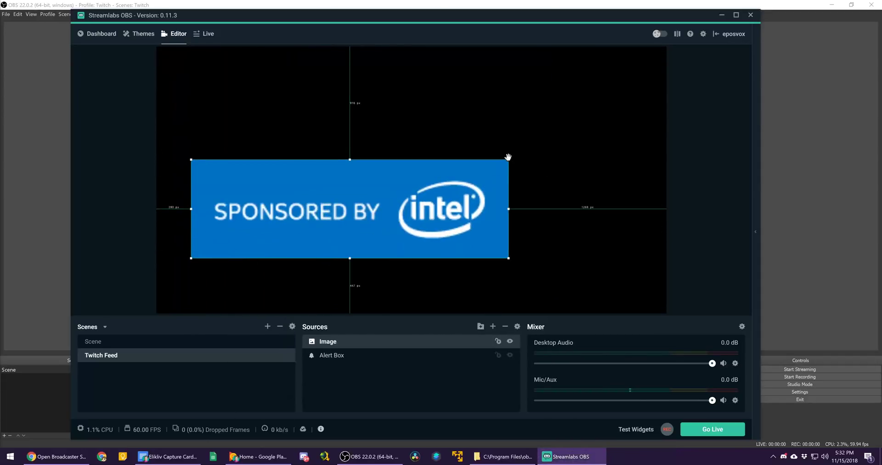
drag(222, 198, 187, 240)
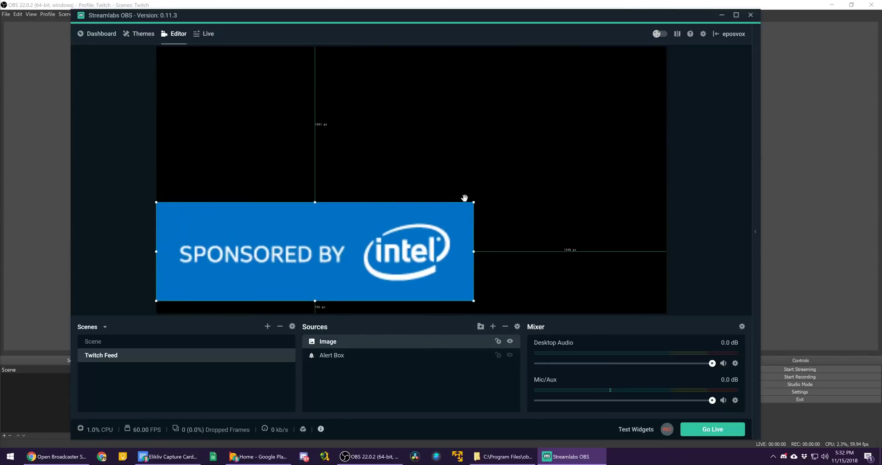
drag(473, 202, 346, 240)
drag(250, 260, 250, 281)
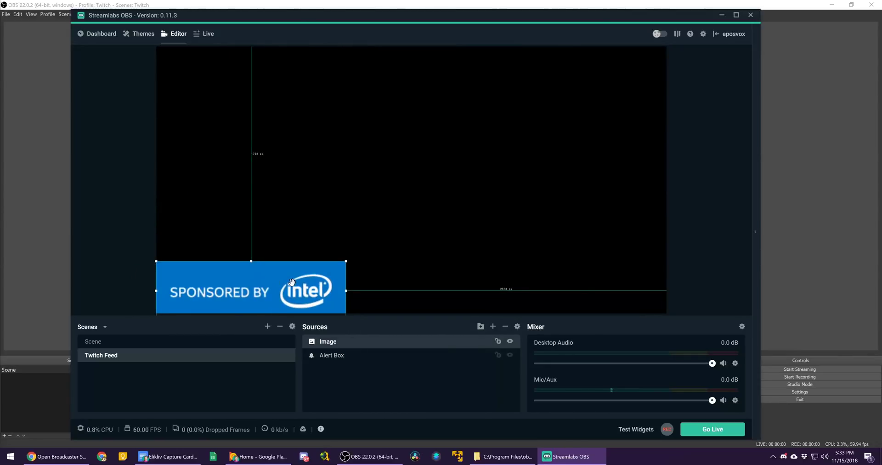
click(444, 214)
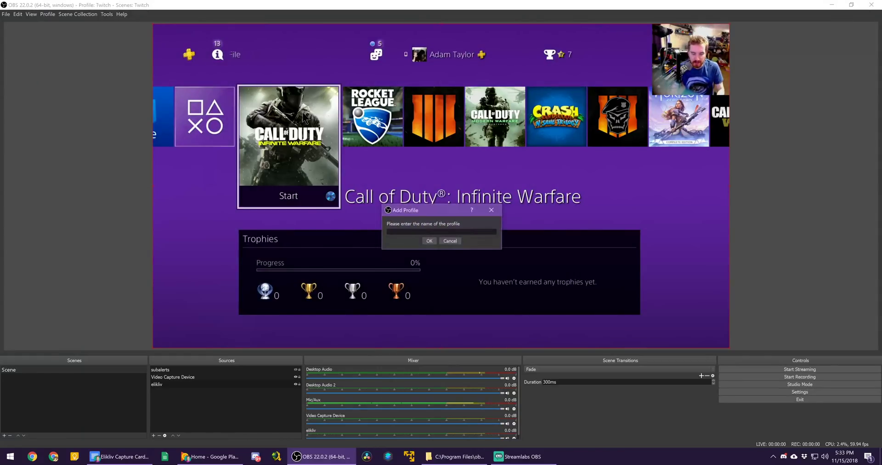
Step: Name the new OBS Studio profile 'Recording Twitch Profile' and confirm it
text(Recording Twitch Profile)
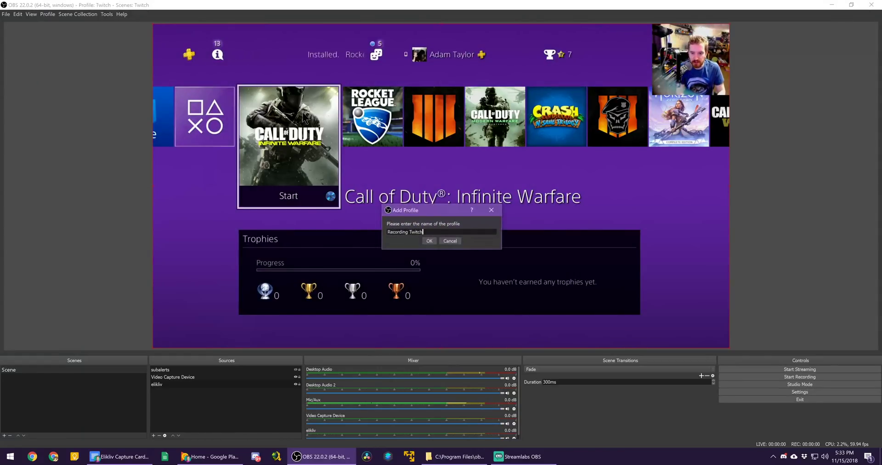
key(Return)
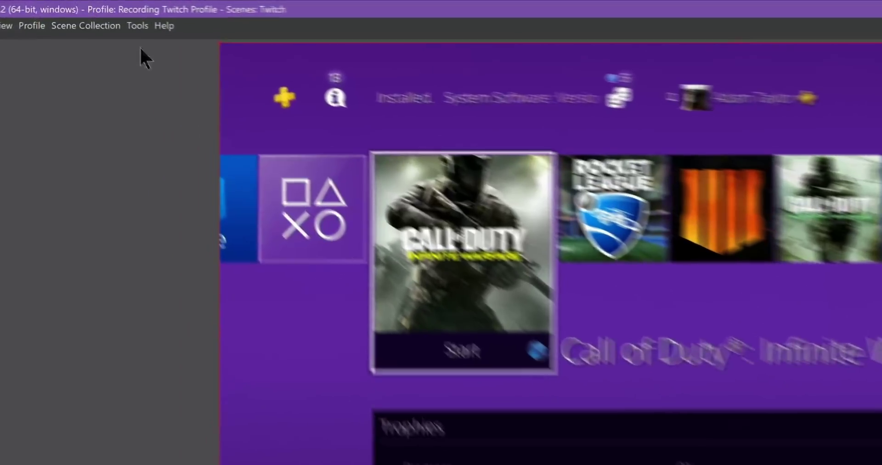
Step: Enable OBS Studio's NDI Main Output, then reopen the NDI settings to verify and close them
click(109, 14)
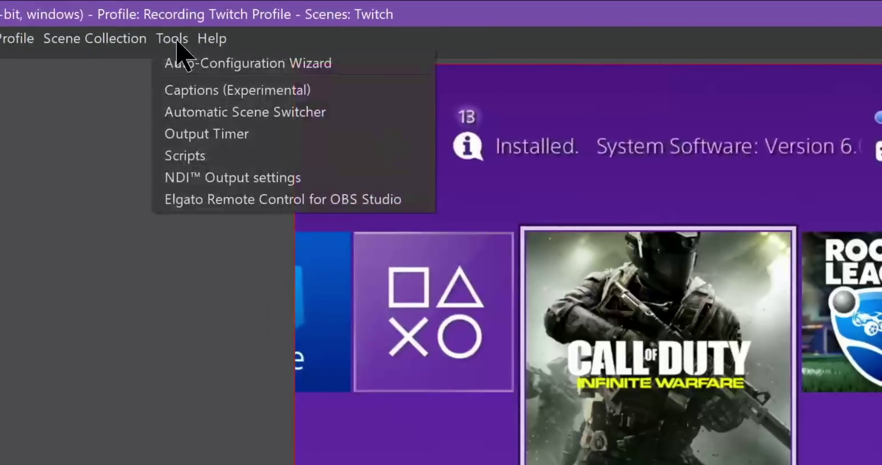
click(285, 183)
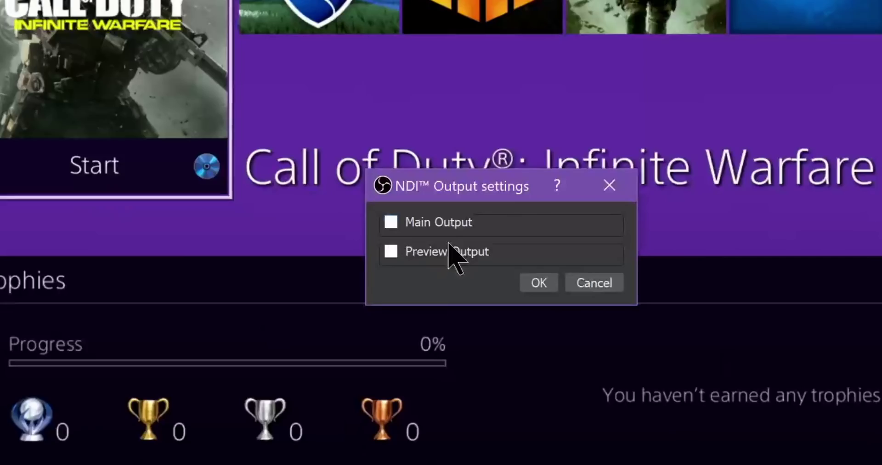
click(444, 229)
click(550, 286)
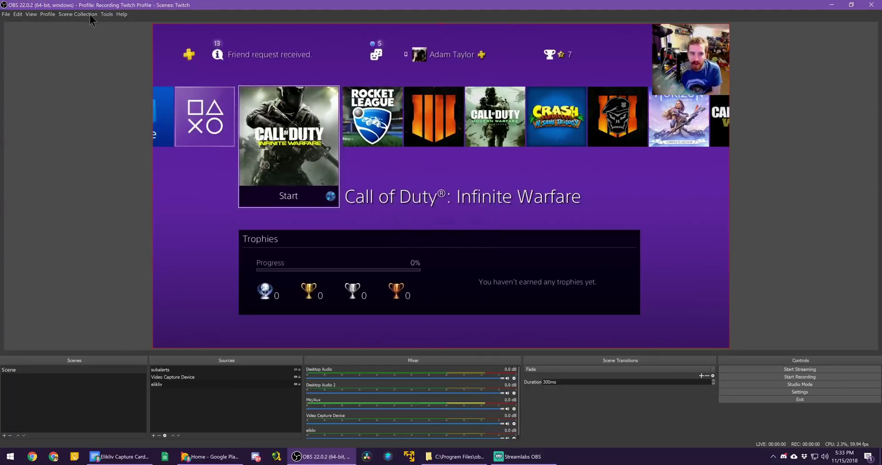
click(106, 13)
click(121, 69)
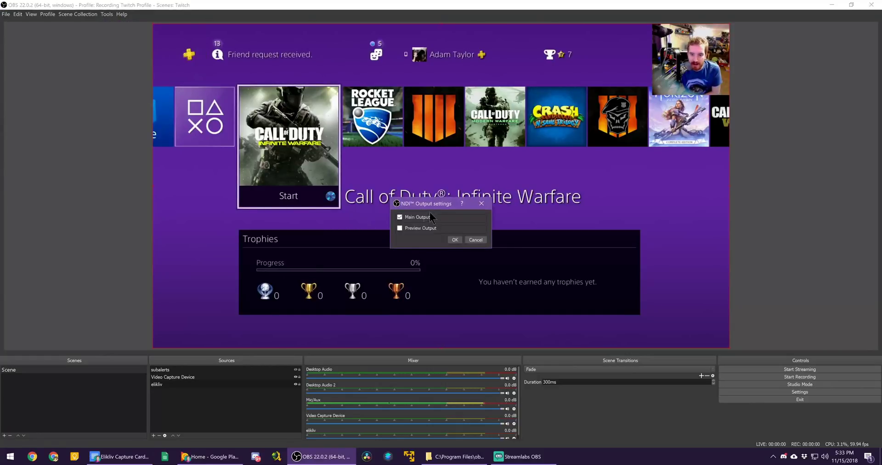
click(477, 240)
Step: Bring Streamlabs OBS forward and add an NDI Source named 'Recording Feed' to the scene
key(alt+Tab)
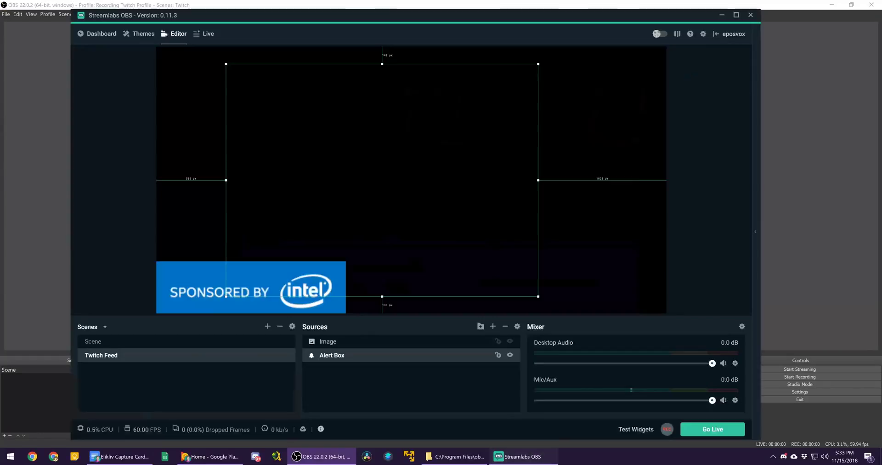
drag(544, 18, 596, 15)
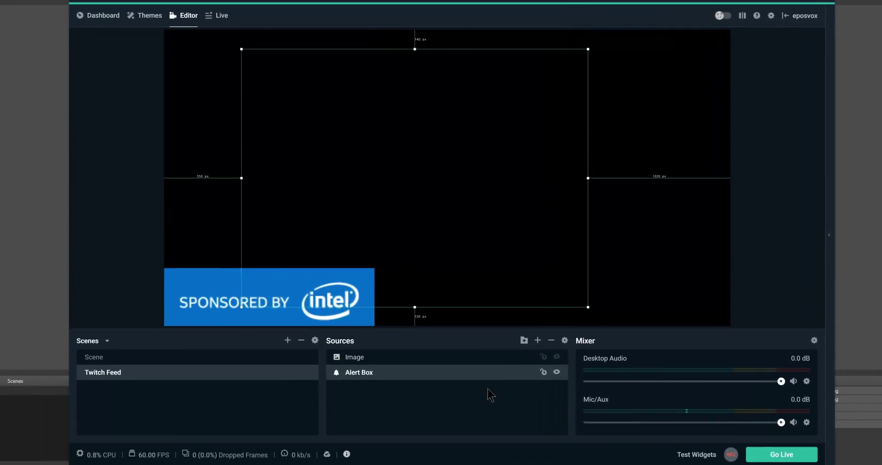
click(537, 341)
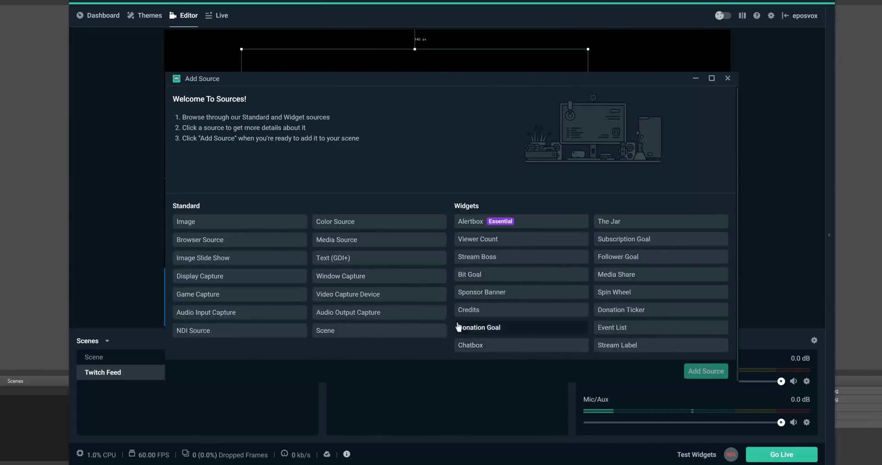
click(234, 328)
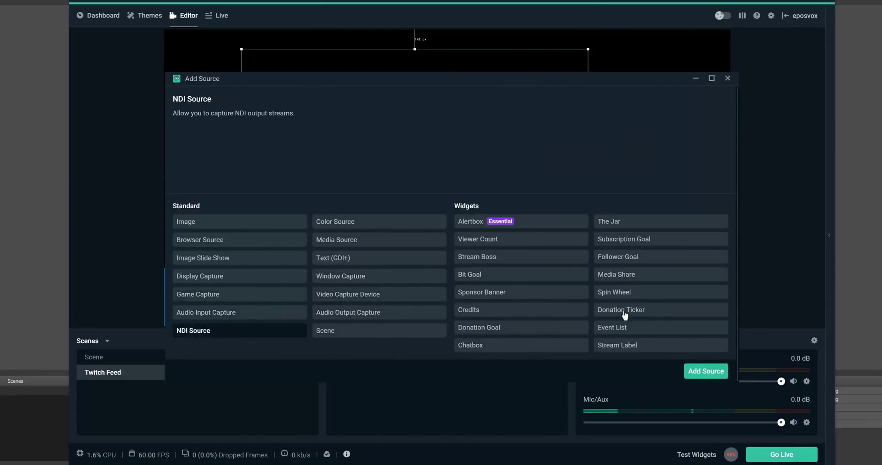
click(705, 371)
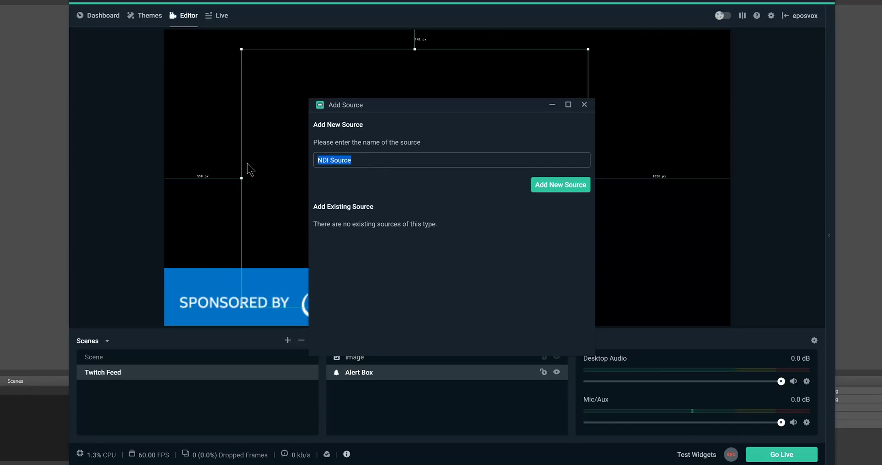
text(Recording Feed)
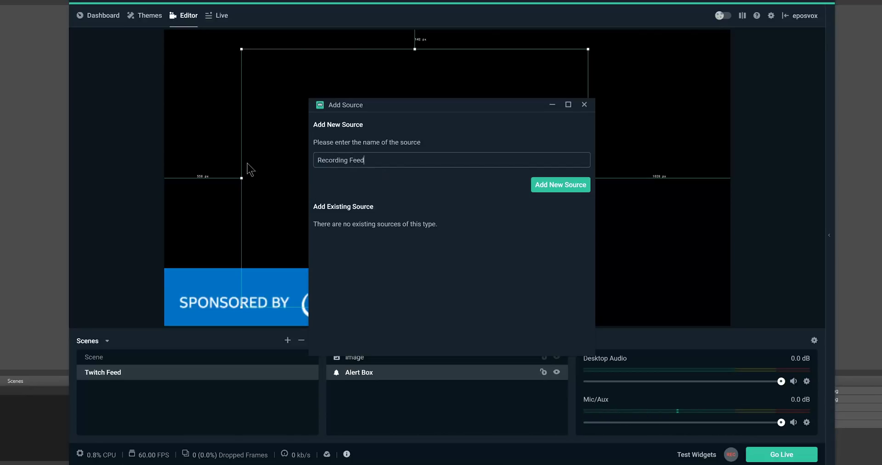
click(539, 192)
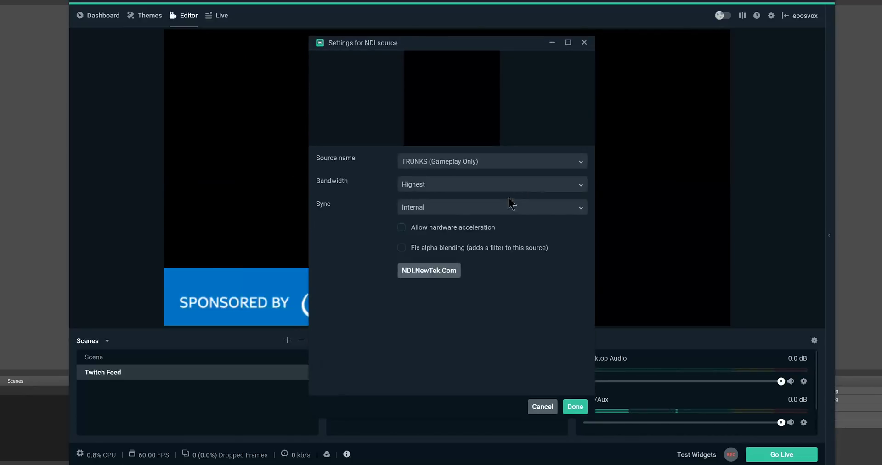
Step: Point the Recording Feed NDI source at the TRUNKS (OBS) stream with hardware acceleration, and confirm
click(456, 167)
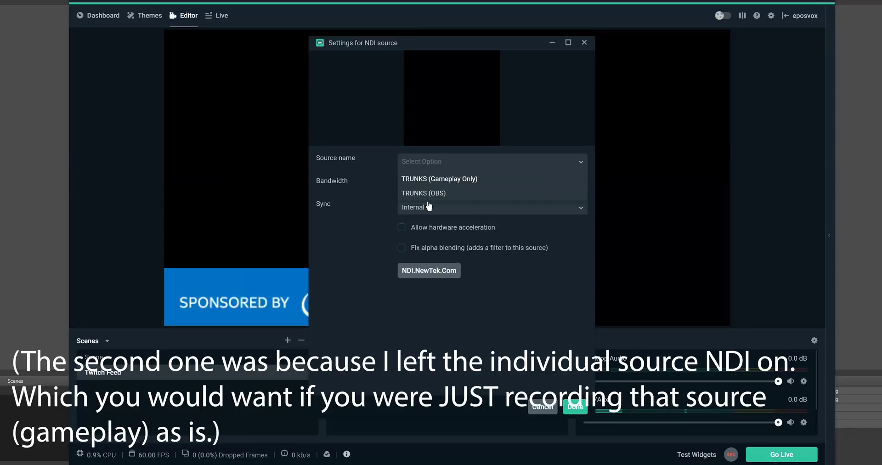
click(429, 193)
click(445, 169)
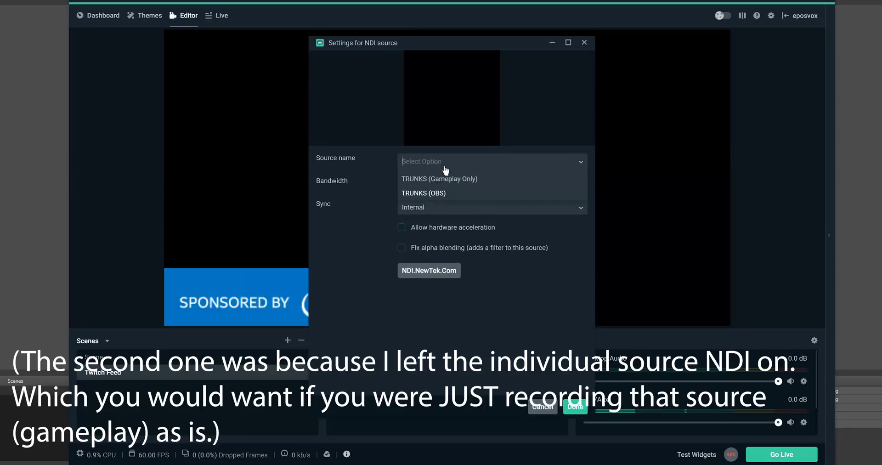
click(432, 194)
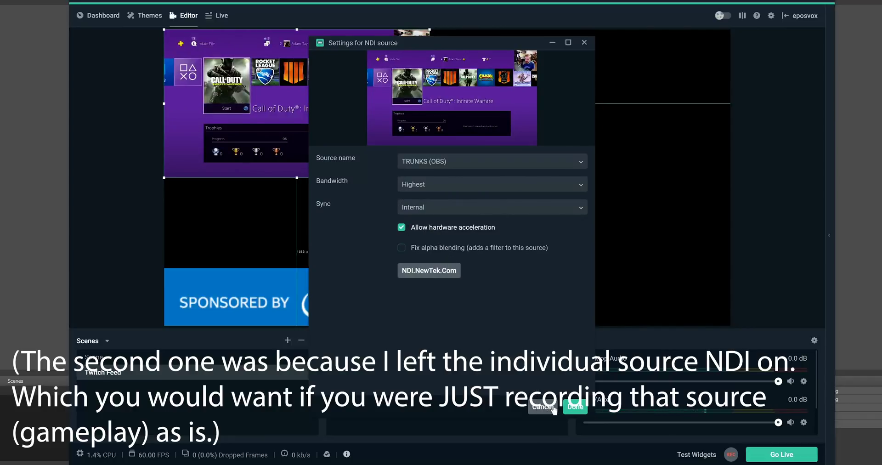
click(575, 406)
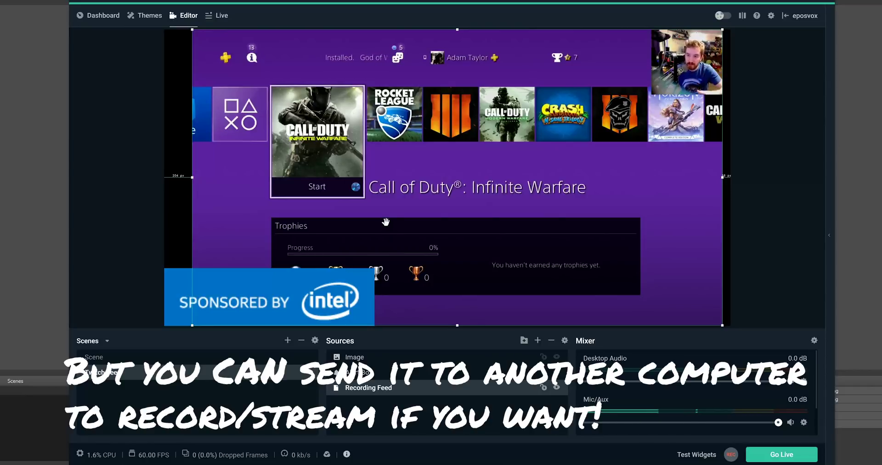
Step: Shift the Recording Feed gameplay left until it sits flush with the canvas's left edge
drag(385, 222, 357, 220)
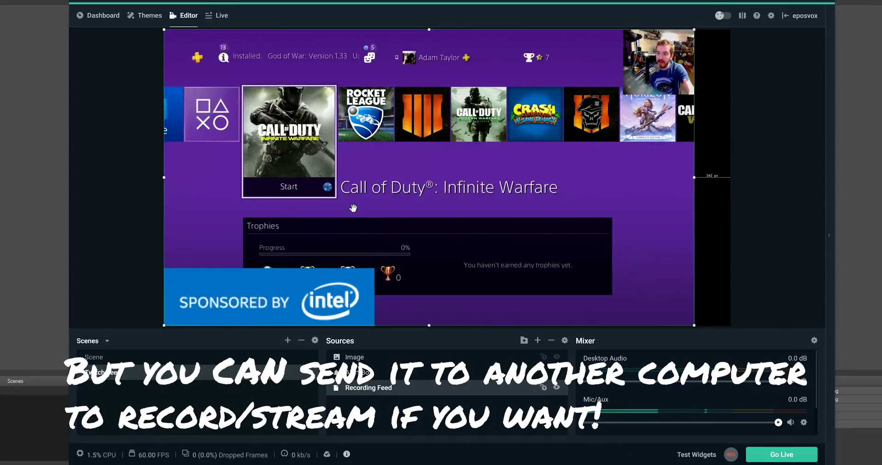